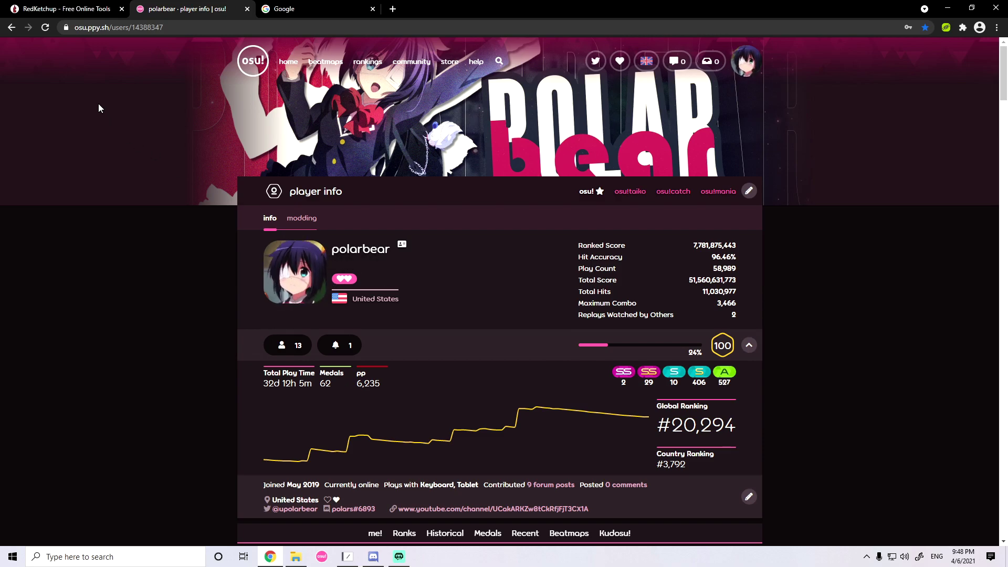
# Step: Search Google for 'anime gif', show image results and preview the Tamako Market GIF
pyautogui.click(315, 9)
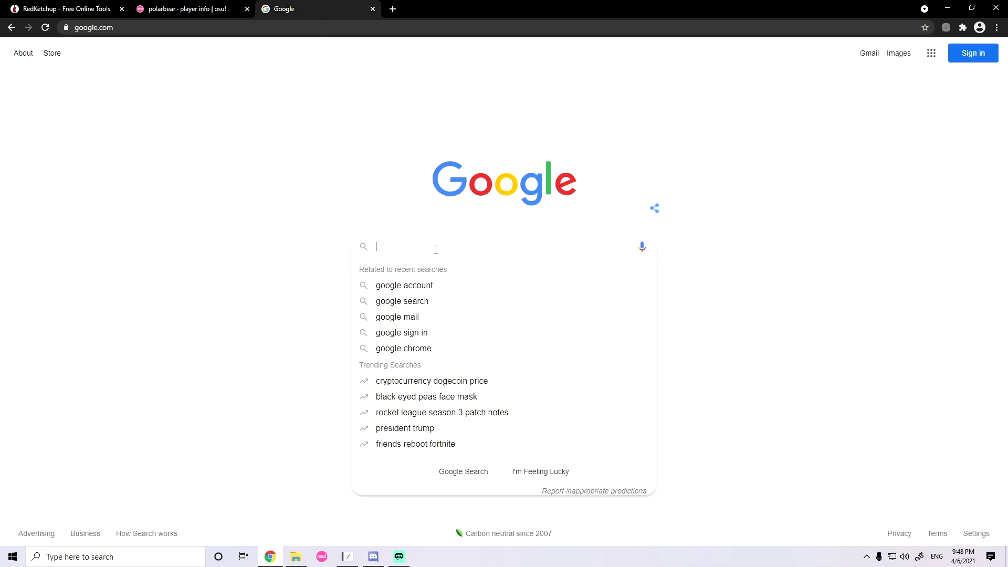
pyautogui.write('anime ')
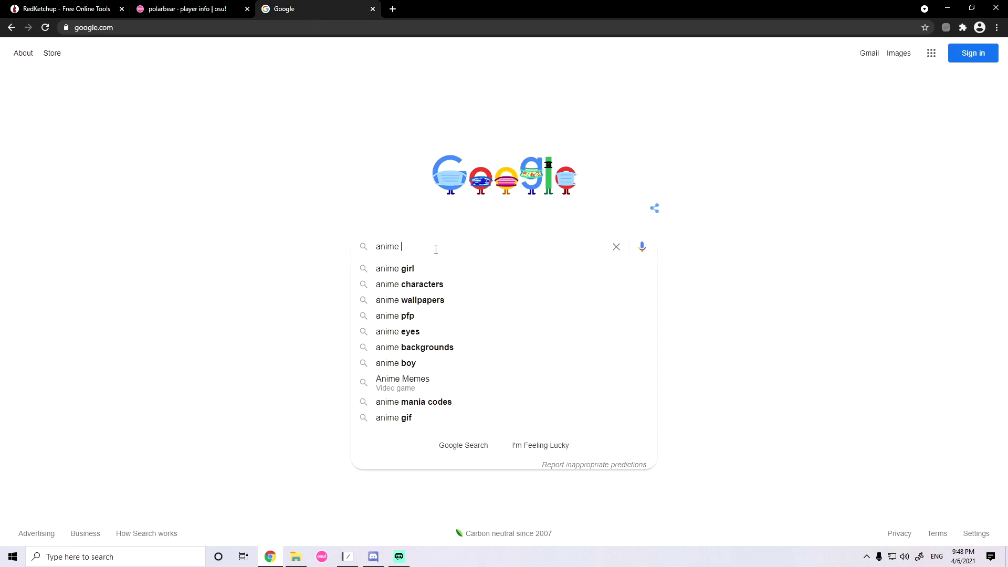
pyautogui.write('gif')
pyautogui.press('Return')
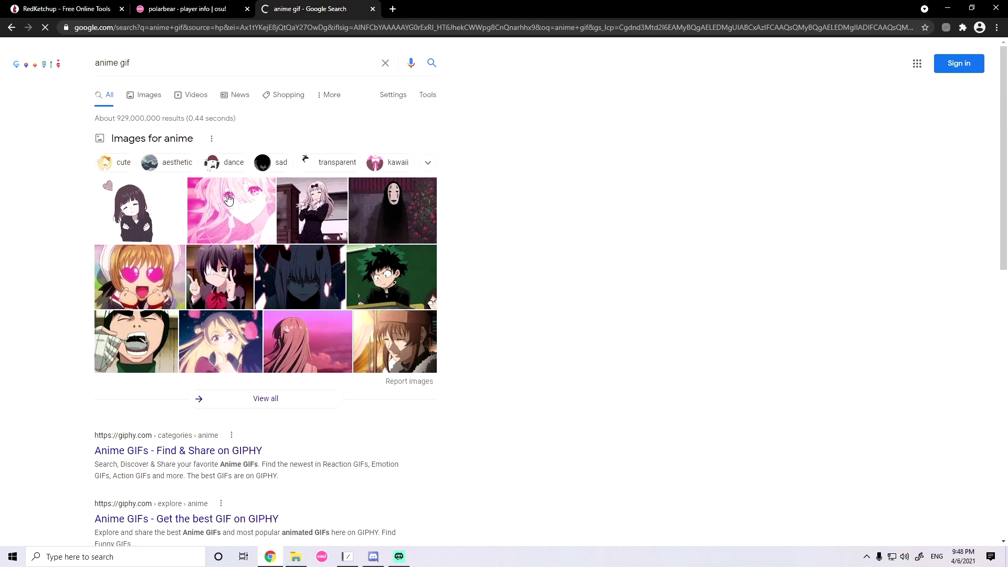
pyautogui.click(144, 101)
pyautogui.scroll(-5, 203, 153)
pyautogui.click(211, 431)
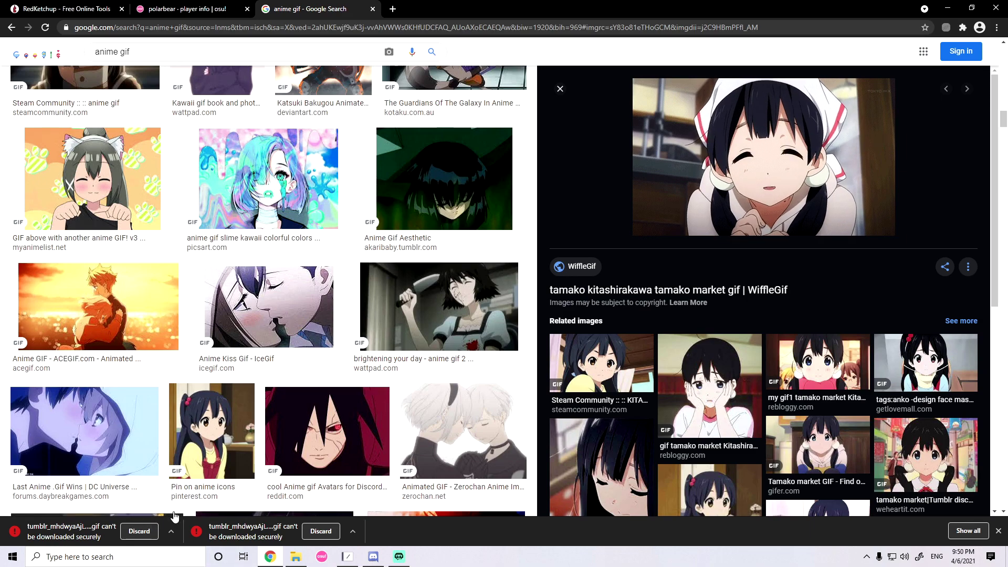
pyautogui.rightClick(712, 151)
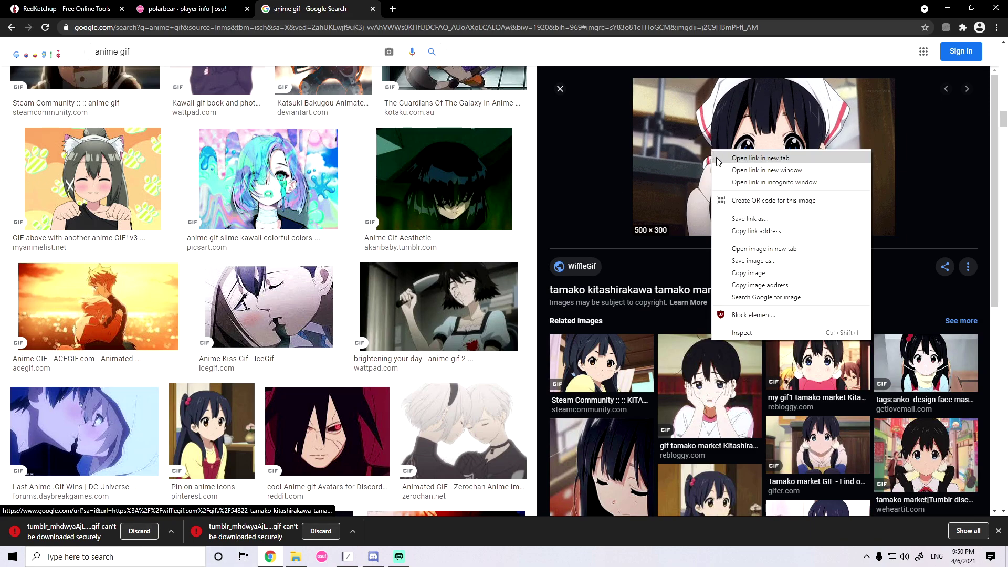
# Step: View the Tamako Market GIF alone and save it to Downloads under its default name
pyautogui.click(763, 249)
pyautogui.click(428, 8)
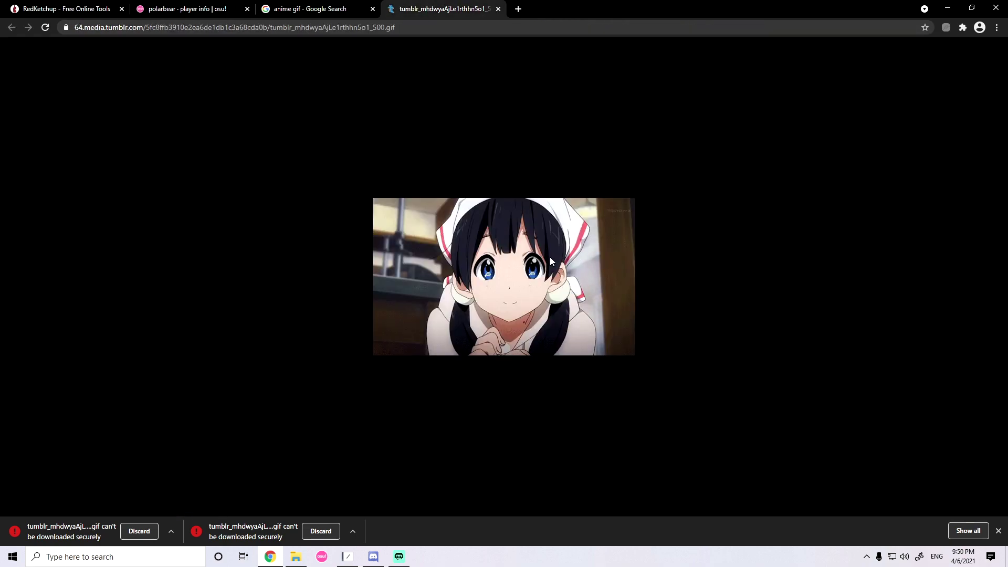
pyautogui.rightClick(565, 257)
pyautogui.click(564, 280)
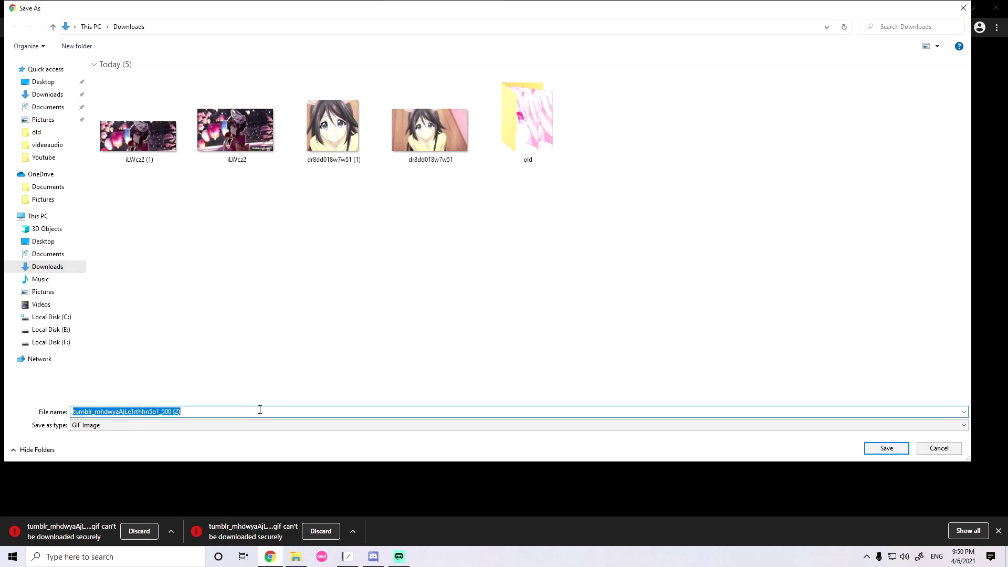
pyautogui.click(244, 409)
pyautogui.write('.gif')
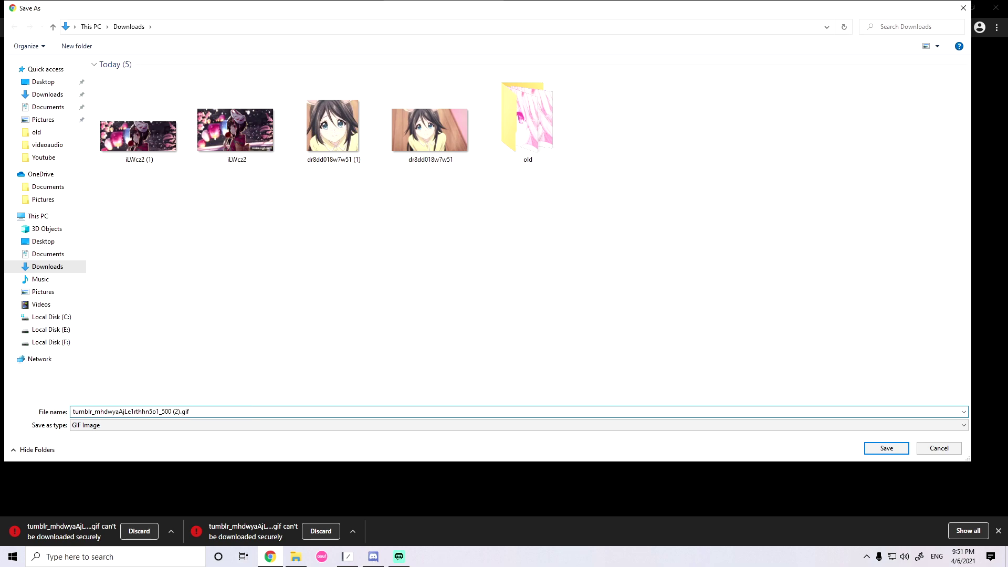
pyautogui.press('Return')
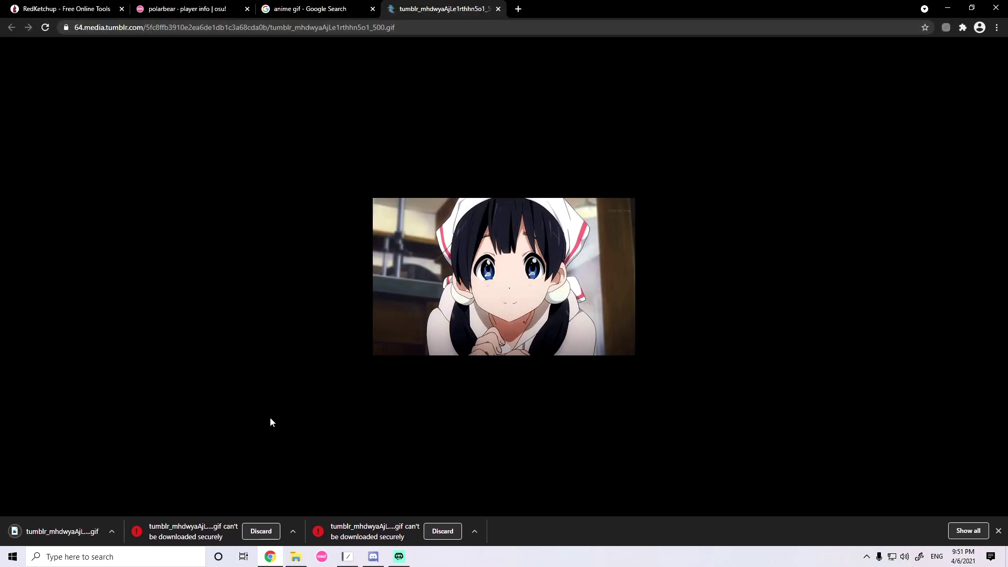
pyautogui.click(79, 9)
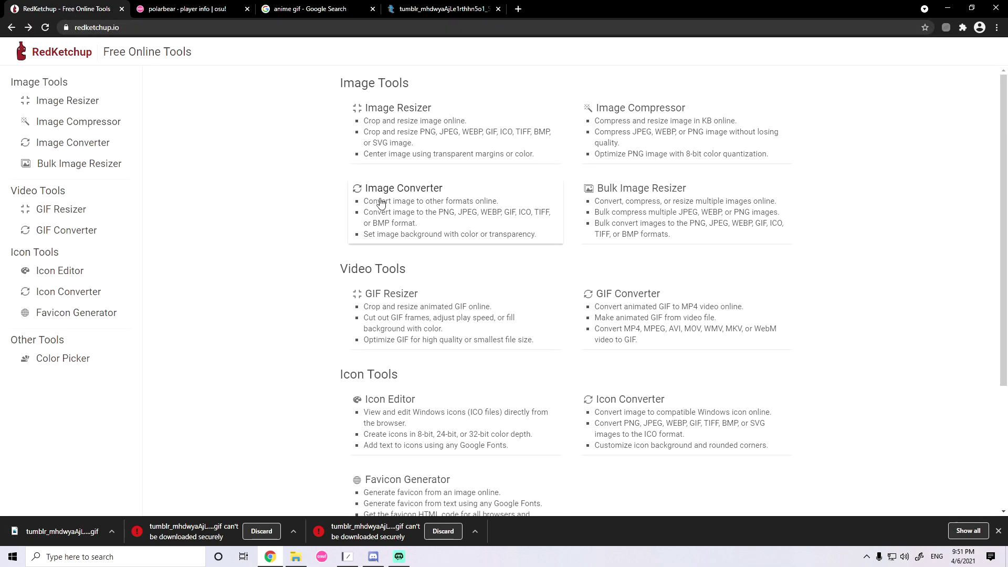
# Step: Load the Tamako GIF into GIF Resizer and crop a 300×300 square shifted right onto the girl's face
pyautogui.click(50, 215)
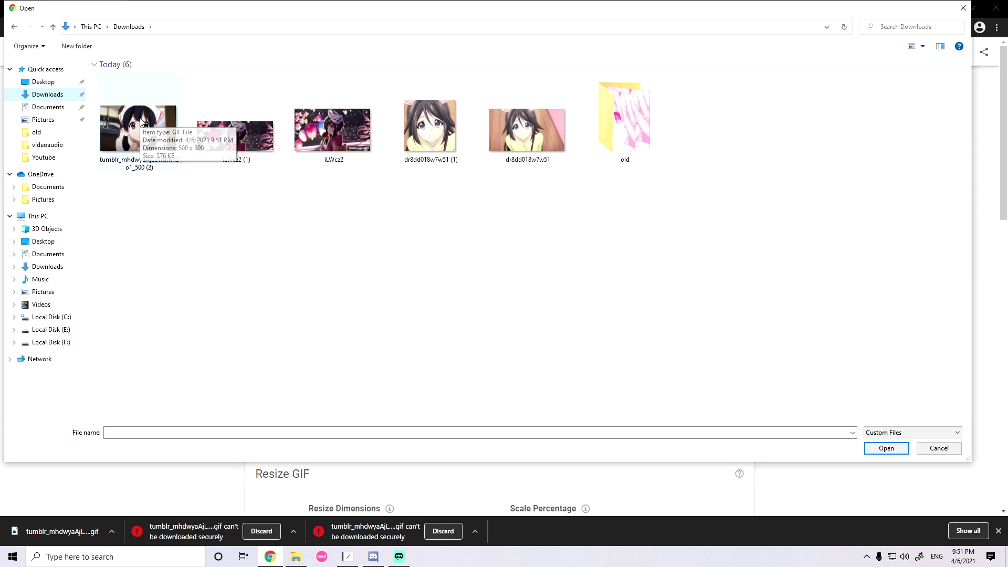
pyautogui.doubleClick(135, 126)
pyautogui.scroll(-1, 529, 316)
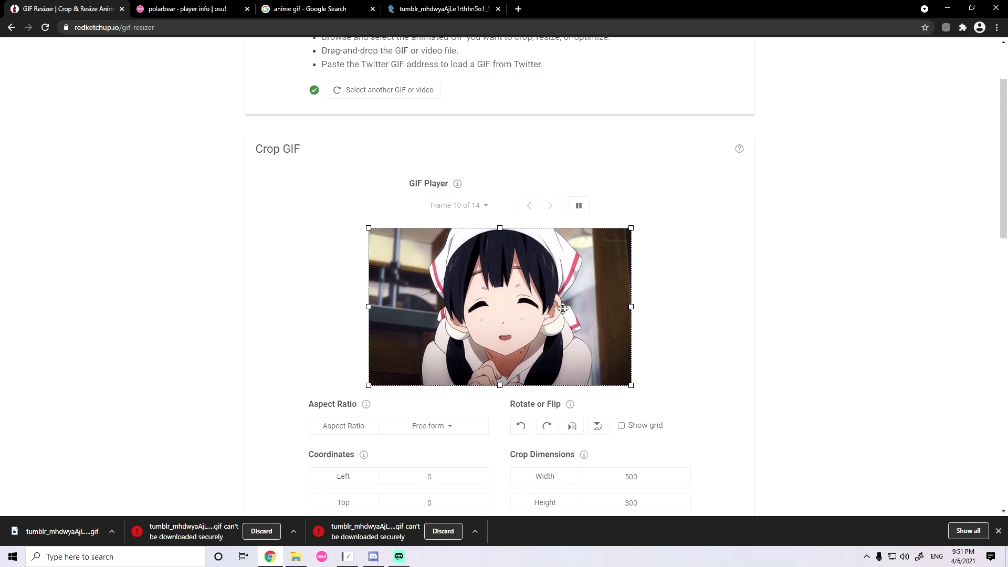
pyautogui.scroll(-1, 713, 326)
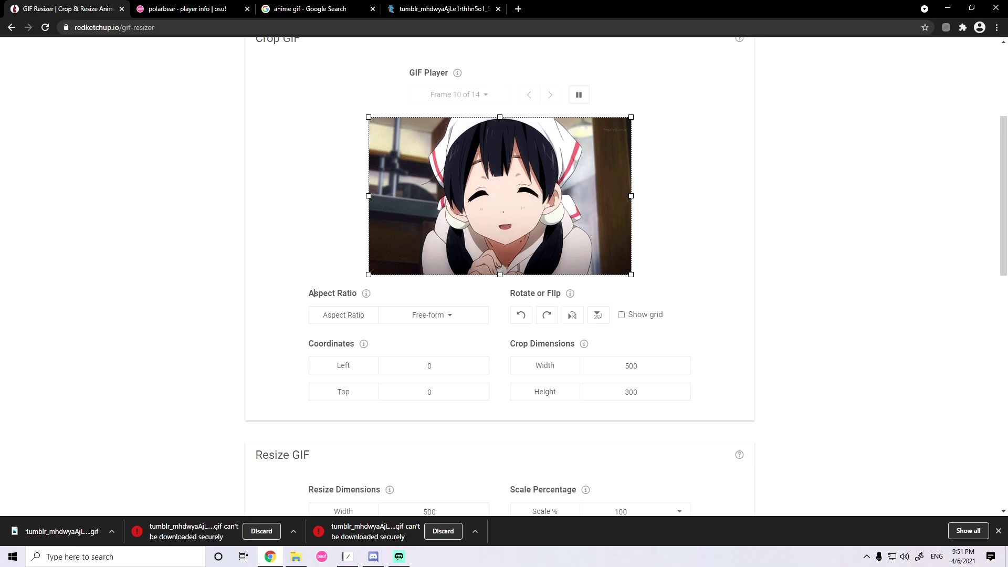
pyautogui.click(420, 318)
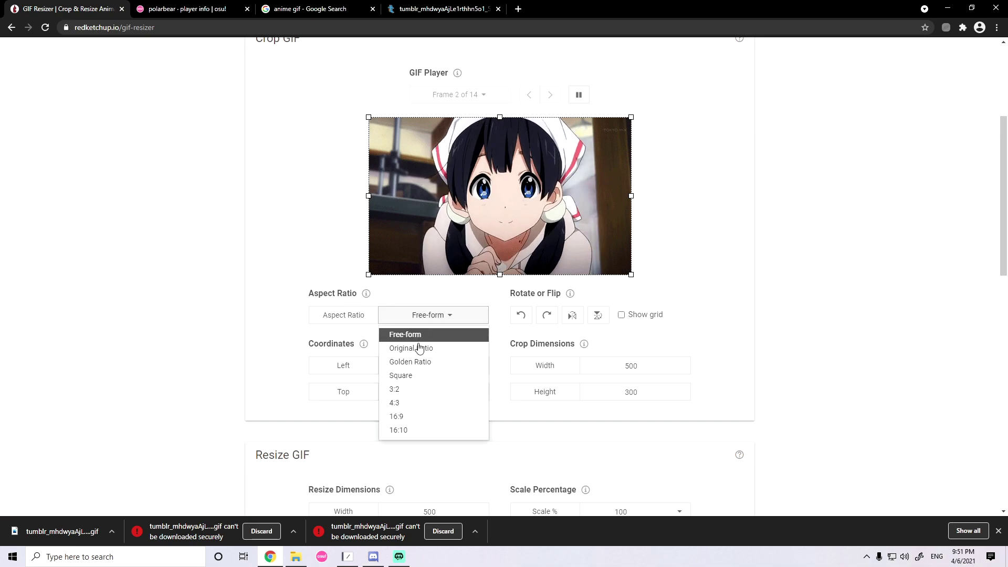
pyautogui.click(403, 376)
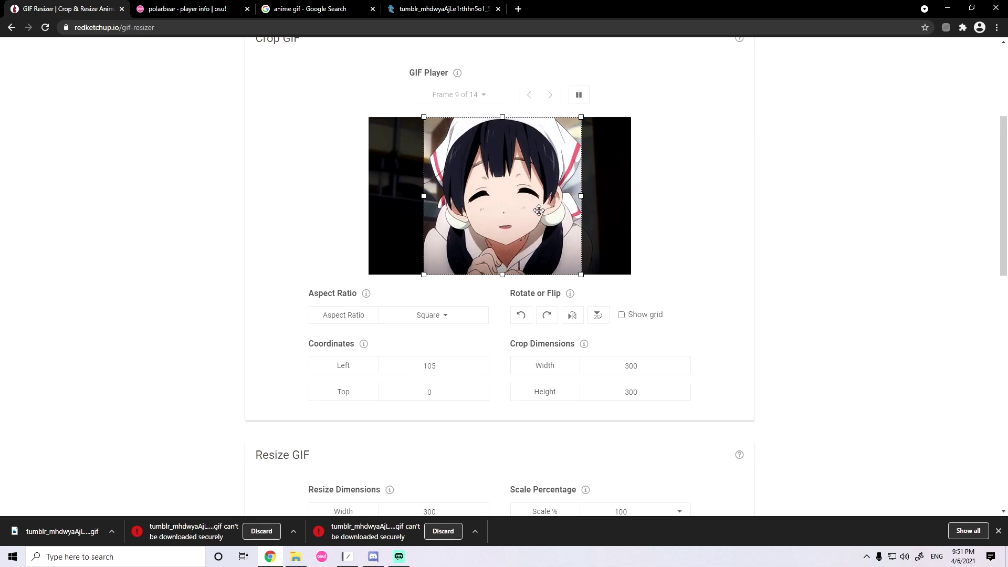
pyautogui.moveTo(535, 208); pyautogui.dragTo(538, 209)
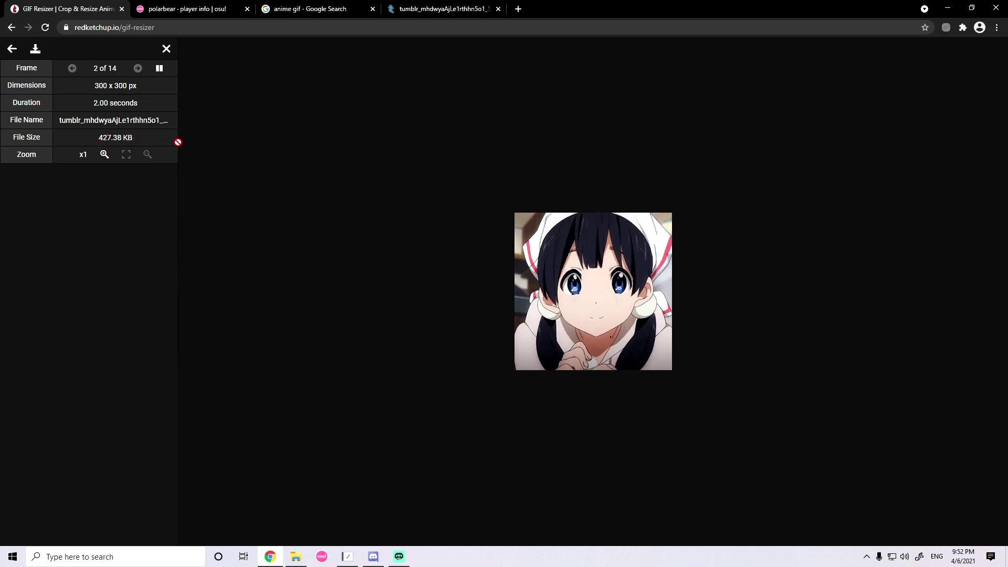
# Step: Resize the cropped GIF to 115×115, end the frames at 10 and generate it
pyautogui.click(10, 28)
pyautogui.scroll(2, 486, 171)
pyautogui.scroll(3, 504, 228)
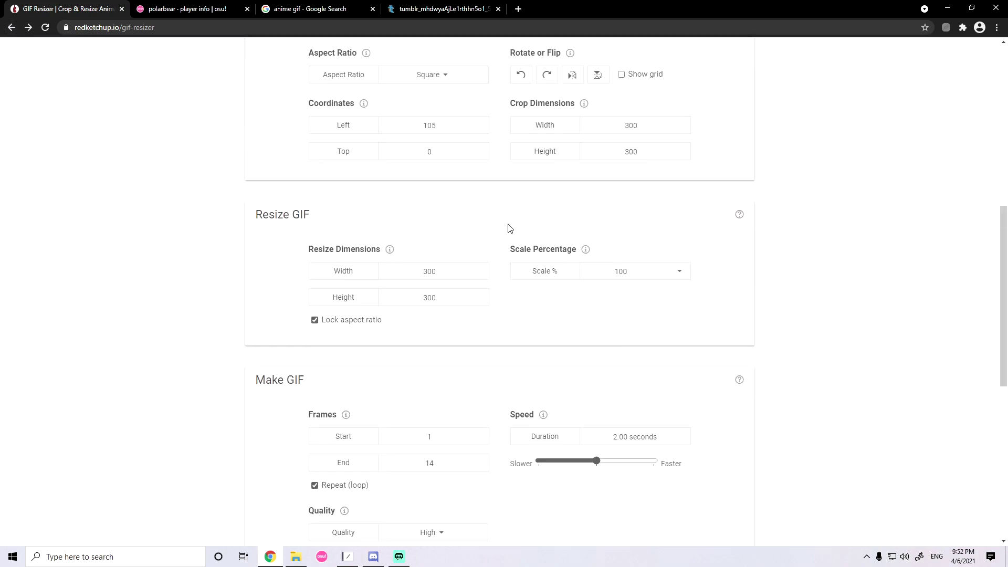
pyautogui.scroll(1, 508, 229)
pyautogui.scroll(1, 488, 276)
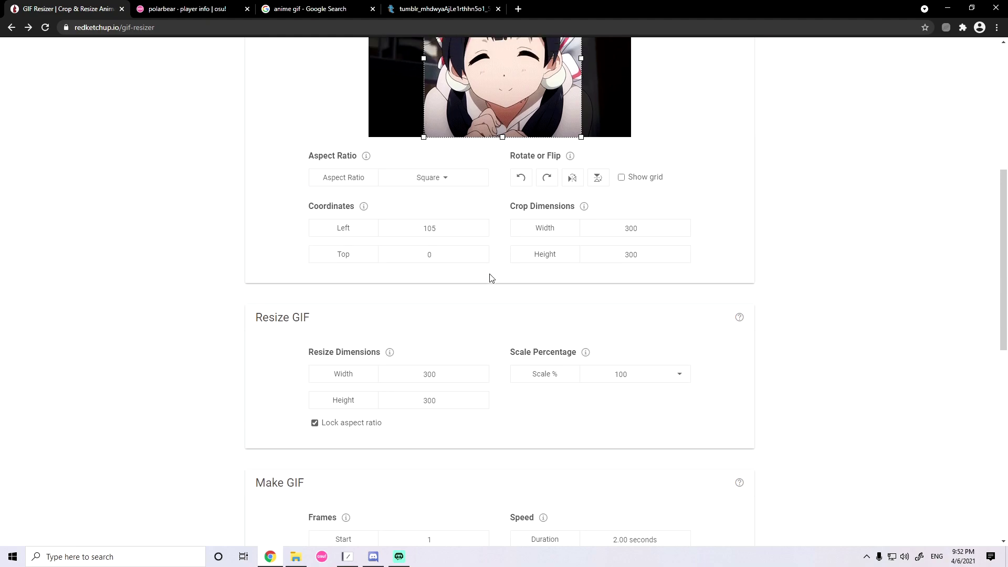
pyautogui.scroll(2, 566, 285)
pyautogui.scroll(-4, 421, 296)
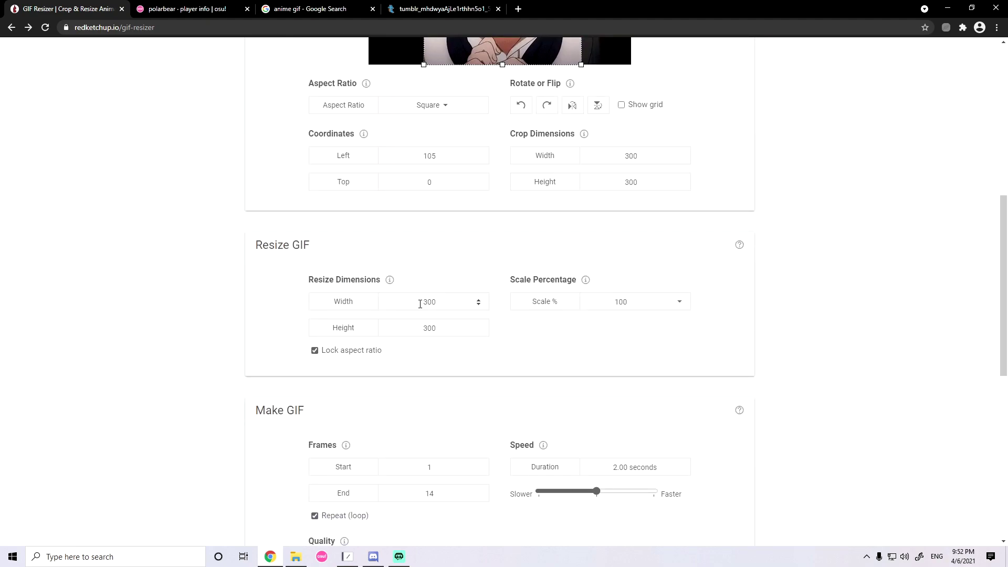
pyautogui.doubleClick(419, 304)
pyautogui.moveTo(429, 302); pyautogui.dragTo(462, 308)
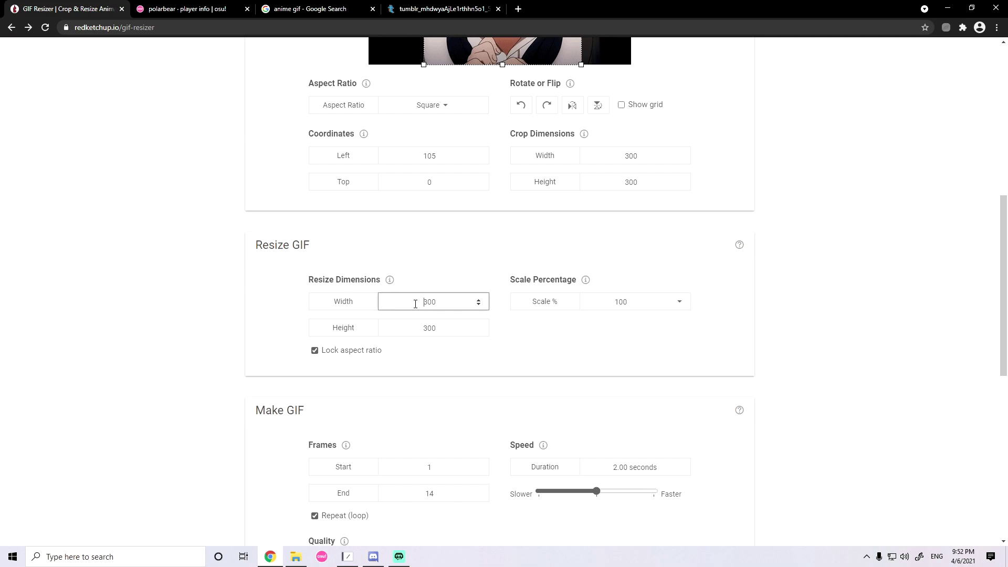
pyautogui.write('1')
pyautogui.scroll(1, 460, 305)
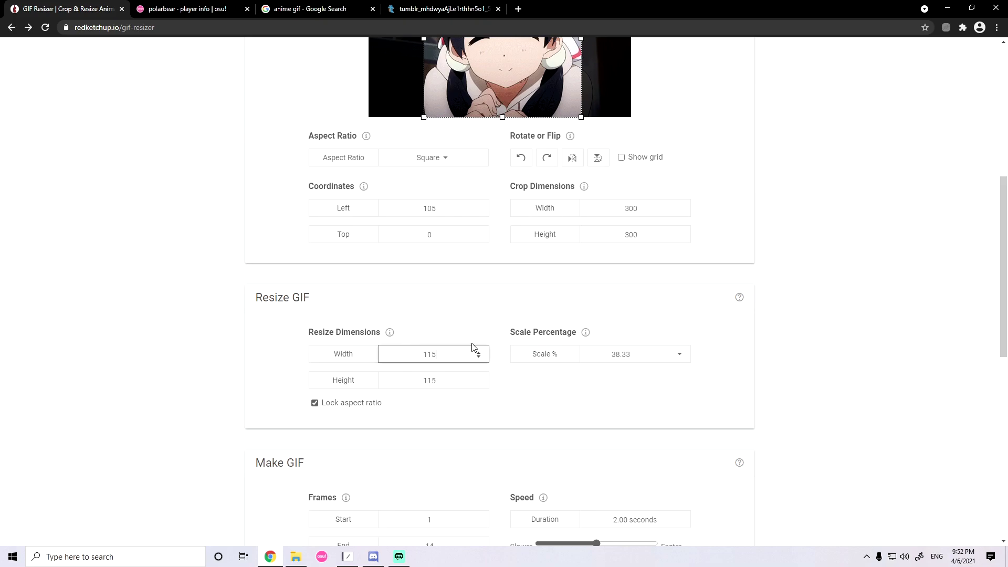
pyautogui.scroll(-3, 455, 324)
pyautogui.doubleClick(433, 387)
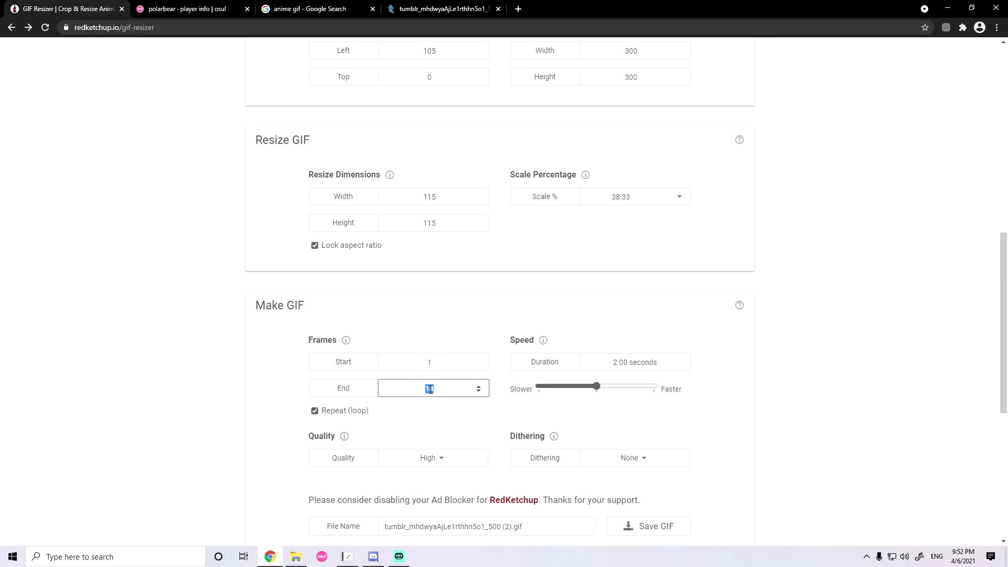
pyautogui.scroll(4, 477, 360)
pyautogui.scroll(-1, 477, 321)
pyautogui.scroll(-2, 438, 315)
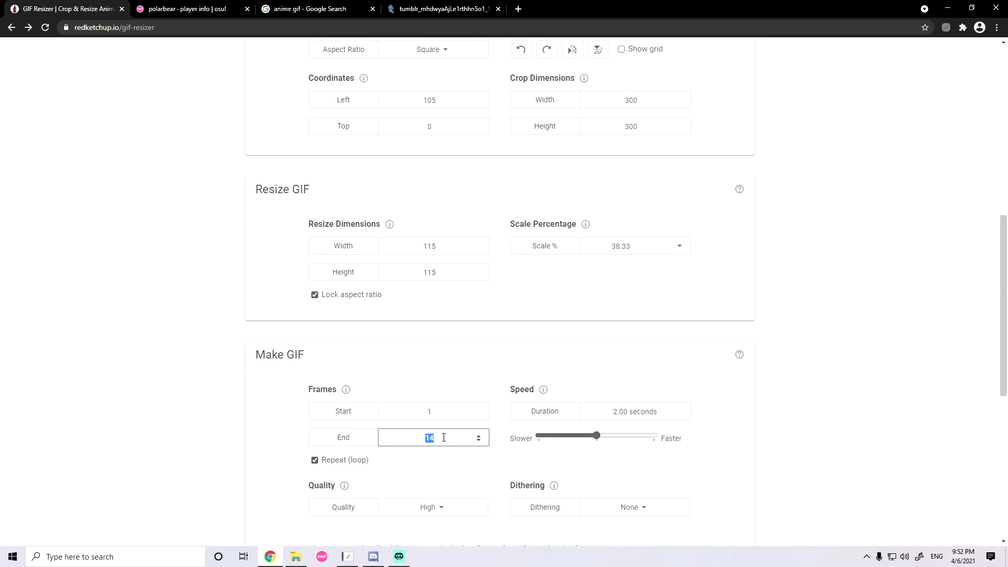
pyautogui.scroll(-1, 442, 383)
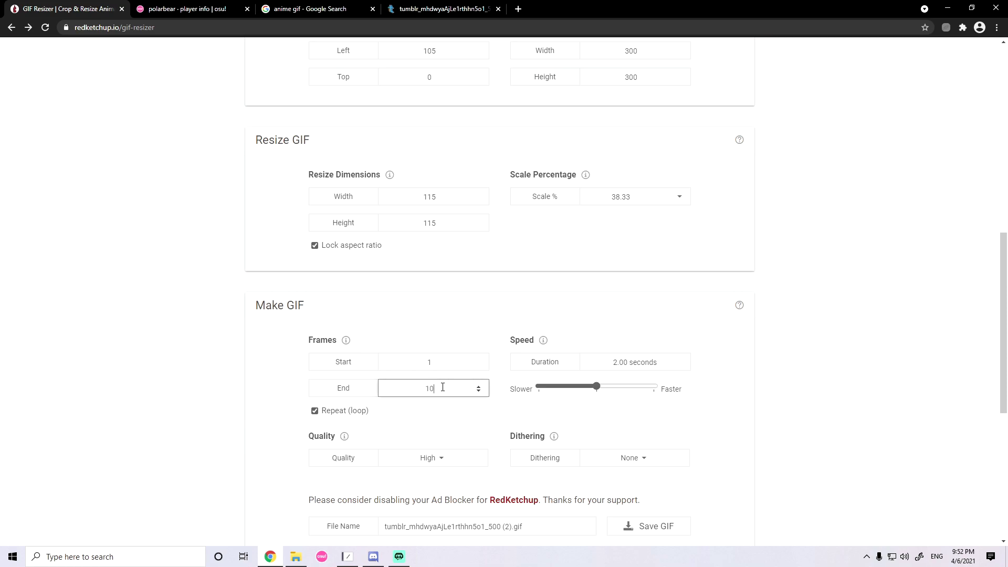
pyautogui.scroll(-1, 473, 391)
pyautogui.click(657, 475)
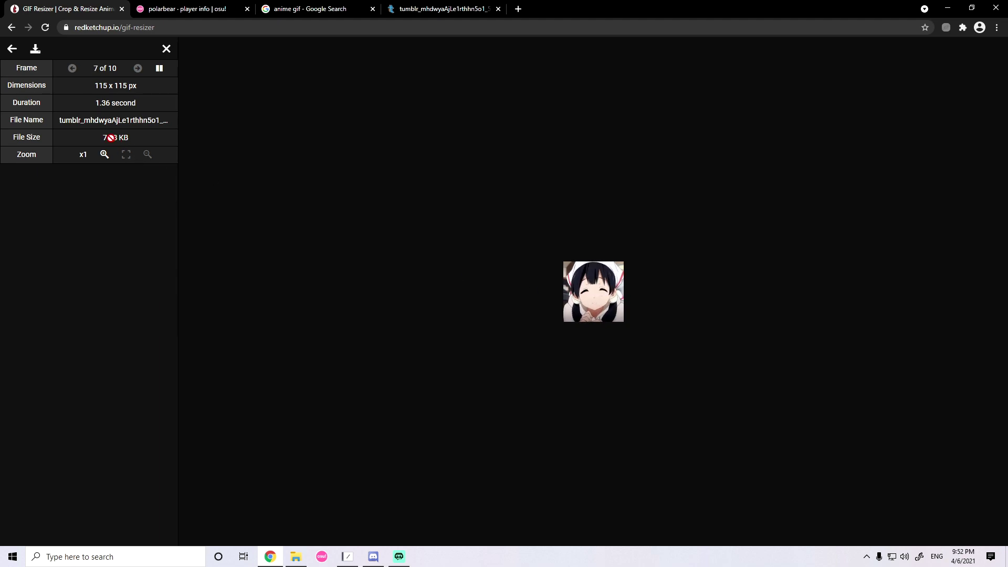
# Step: Extend the frame range to end at 11, regenerate and download the finished GIF
pyautogui.click(11, 29)
pyautogui.scroll(1, 417, 299)
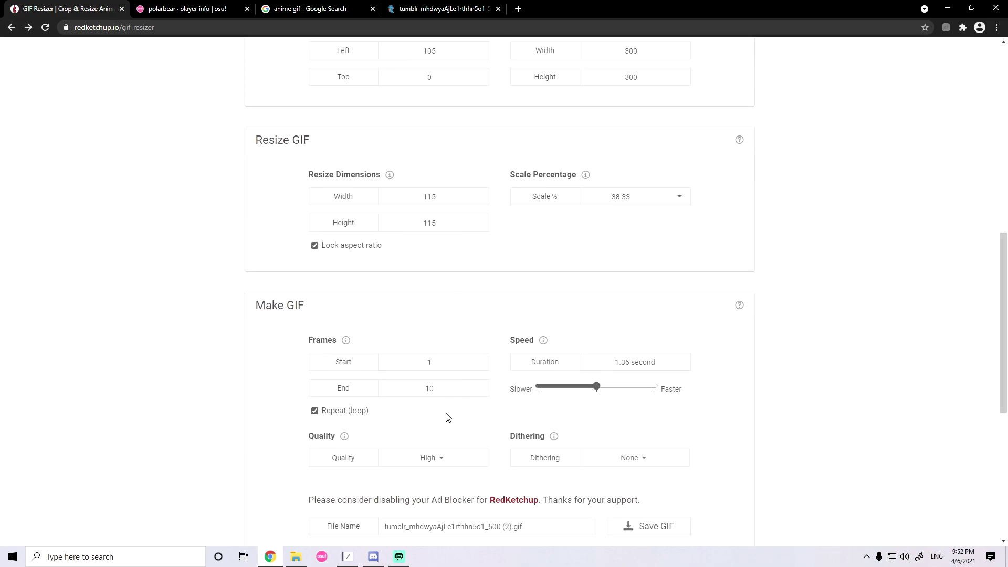
pyautogui.click(450, 389)
pyautogui.write('1')
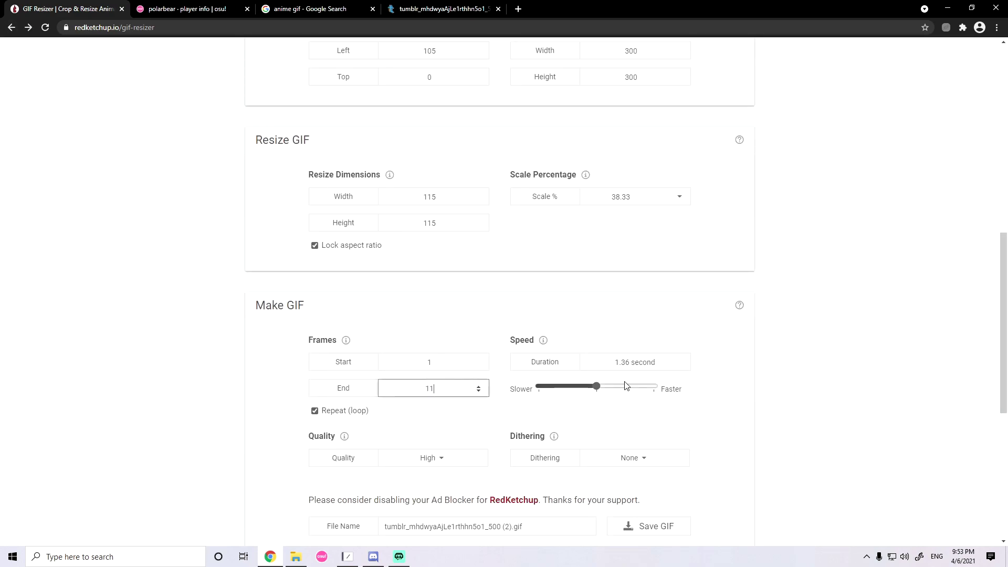
pyautogui.click(652, 526)
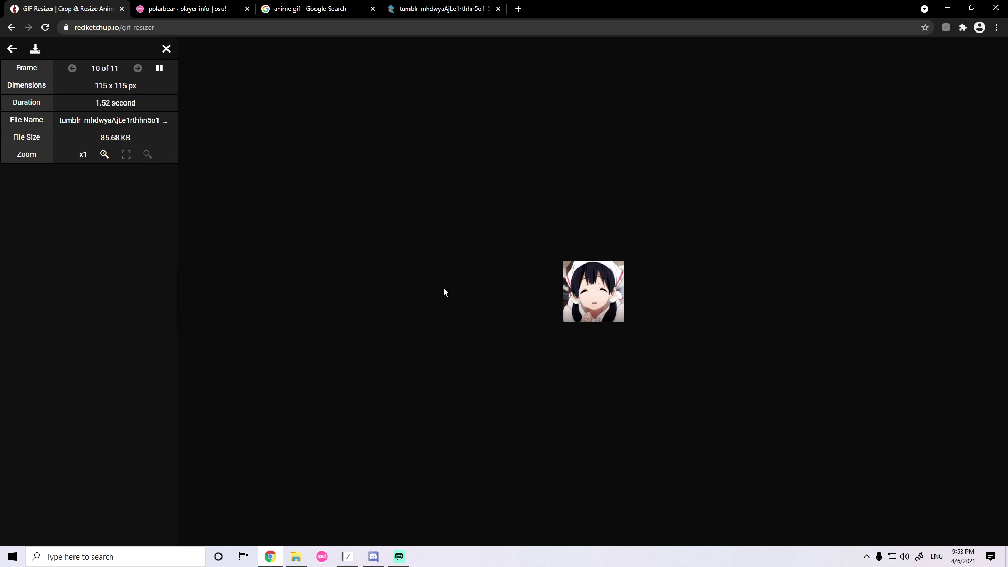
pyautogui.rightClick(590, 292)
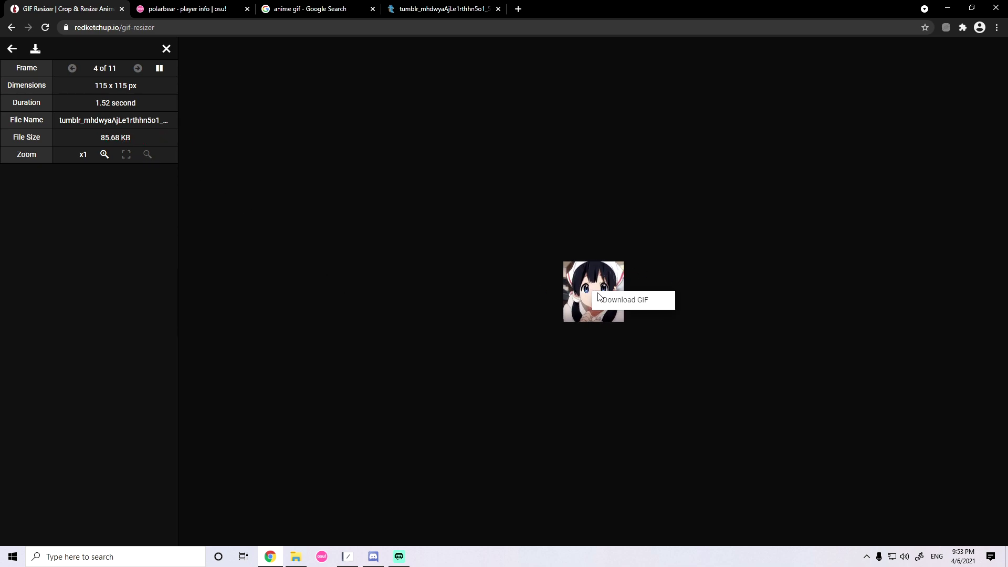
pyautogui.click(614, 298)
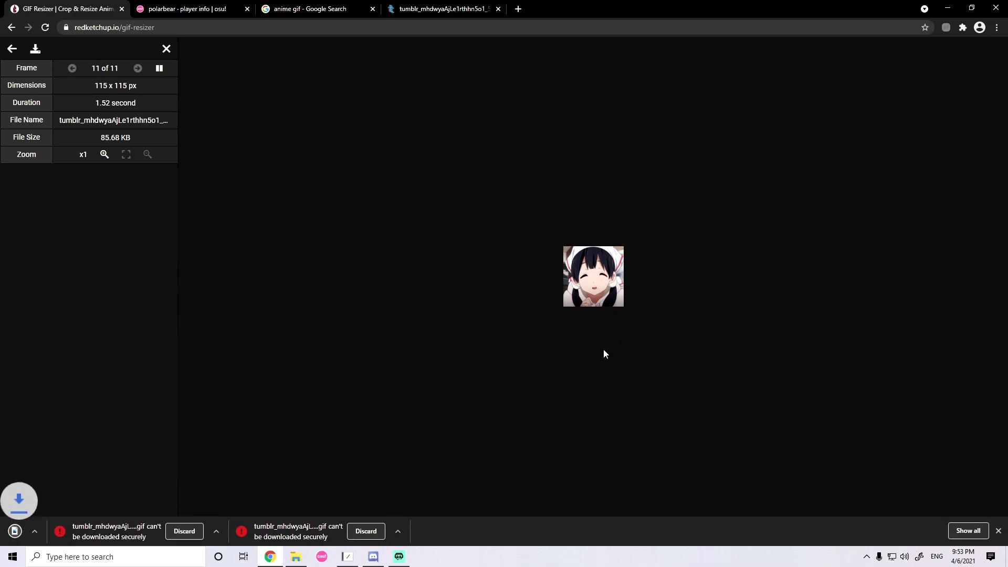
pyautogui.click(187, 9)
# Step: Upload the resized GIF as the osu! avatar in account settings and return to My Profile
pyautogui.click(288, 294)
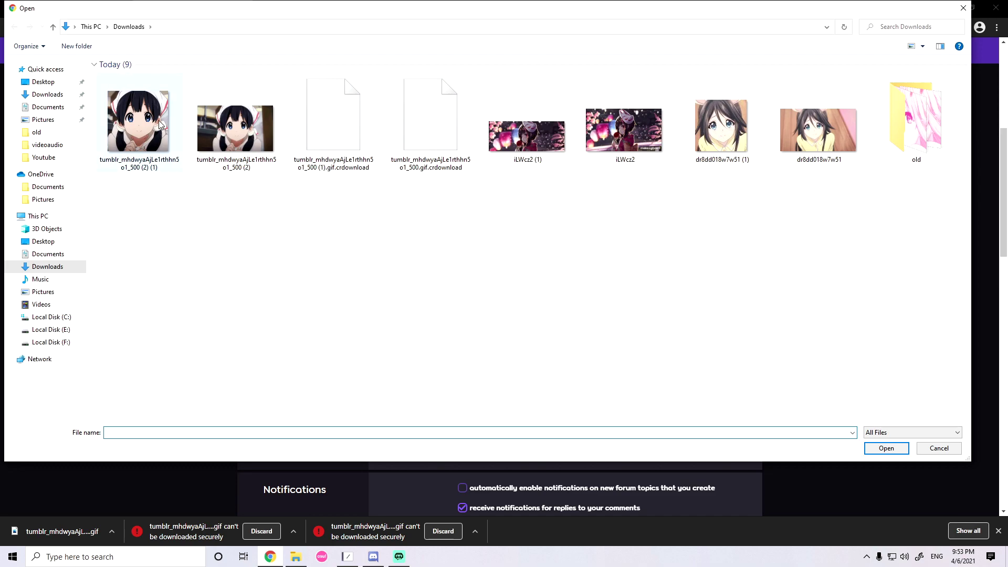
pyautogui.doubleClick(160, 124)
pyautogui.scroll(1, 631, 252)
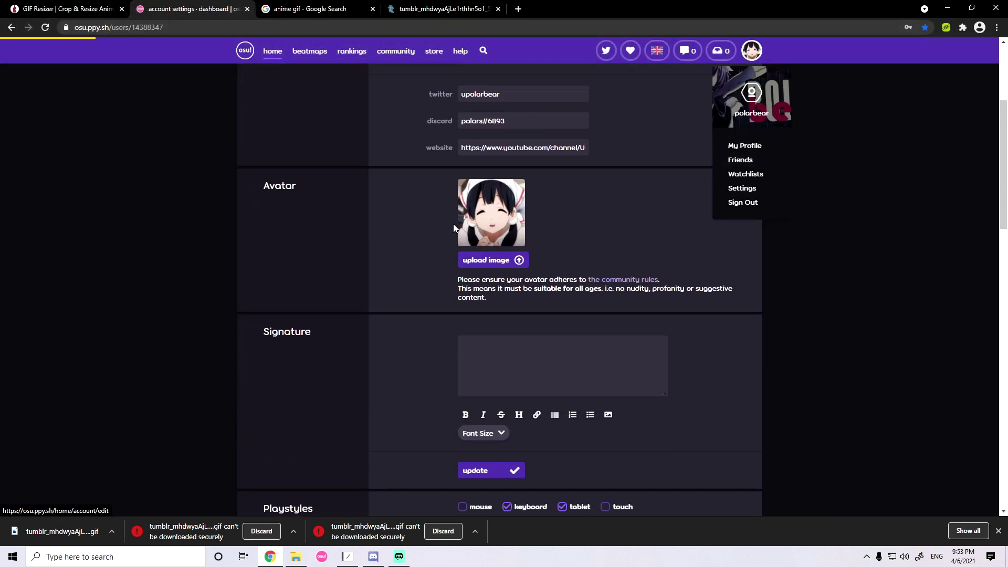
pyautogui.click(743, 143)
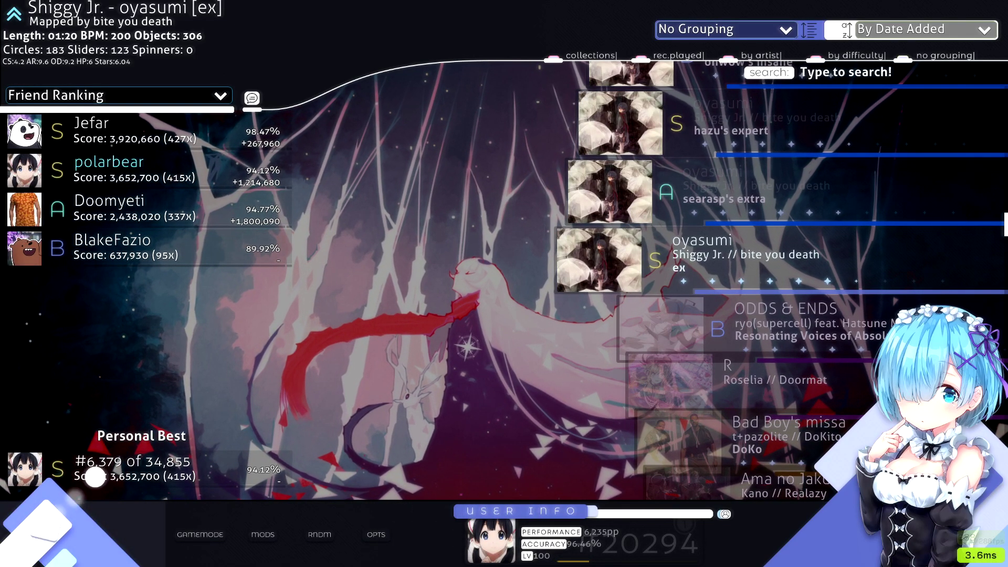
# Step: Alt-tab from the osu! client back to the profile page in Chrome
pyautogui.hotkey('alt', 'Tab')
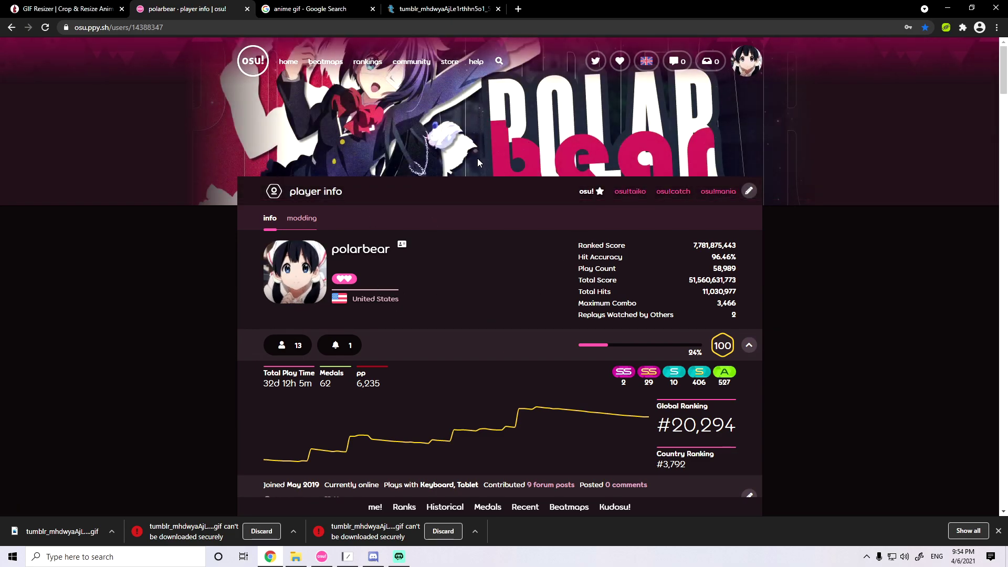
pyautogui.click(749, 193)
pyautogui.click(658, 295)
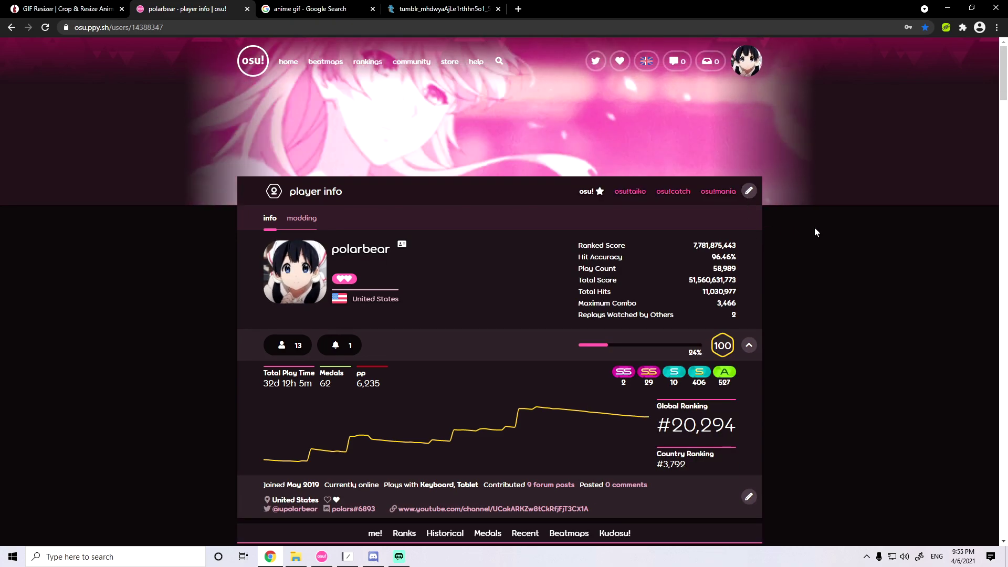